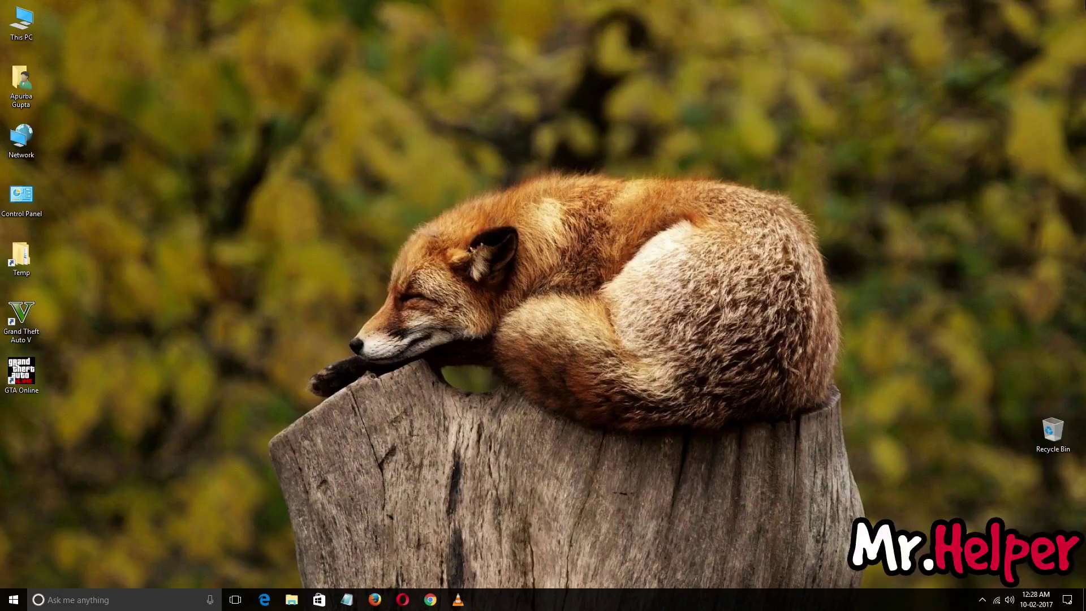
# Launch Opera and run a Google search for 'cyber ghost'.
pyautogui.click(402, 600)
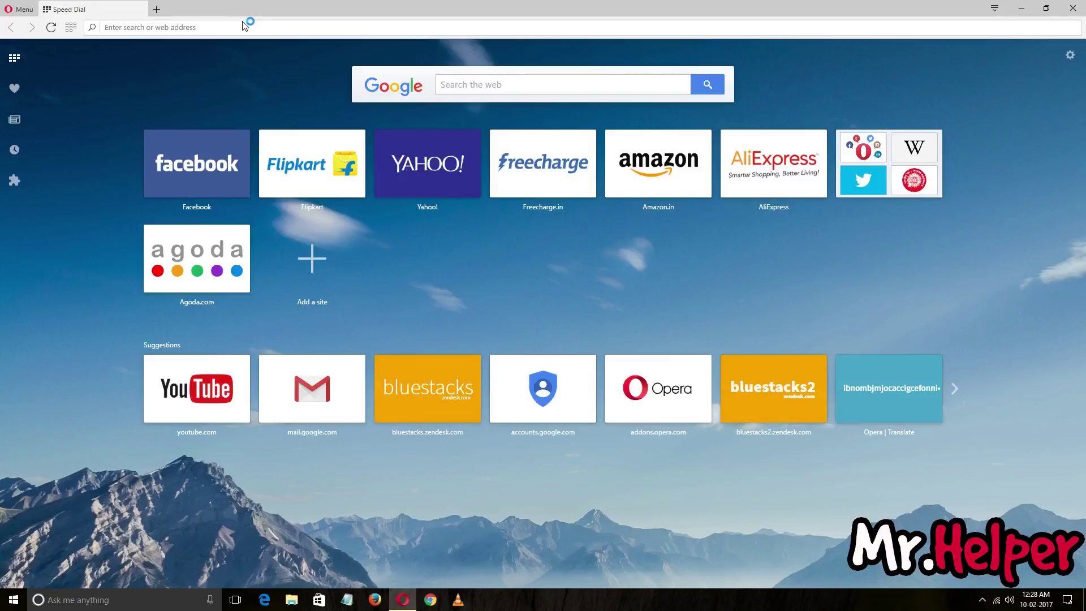
pyautogui.write('c')
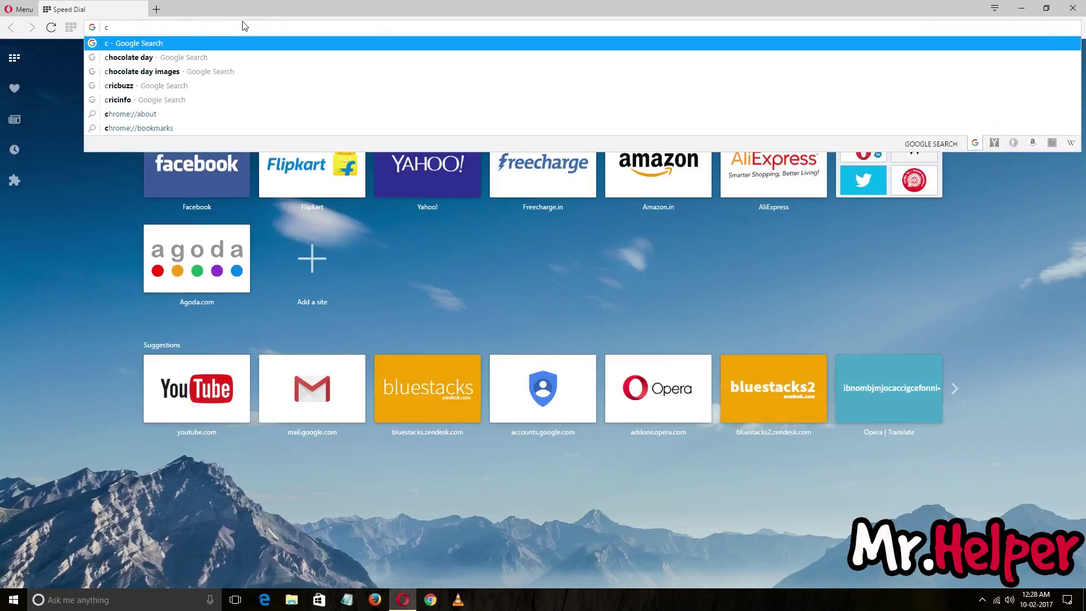
pyautogui.write('yb')
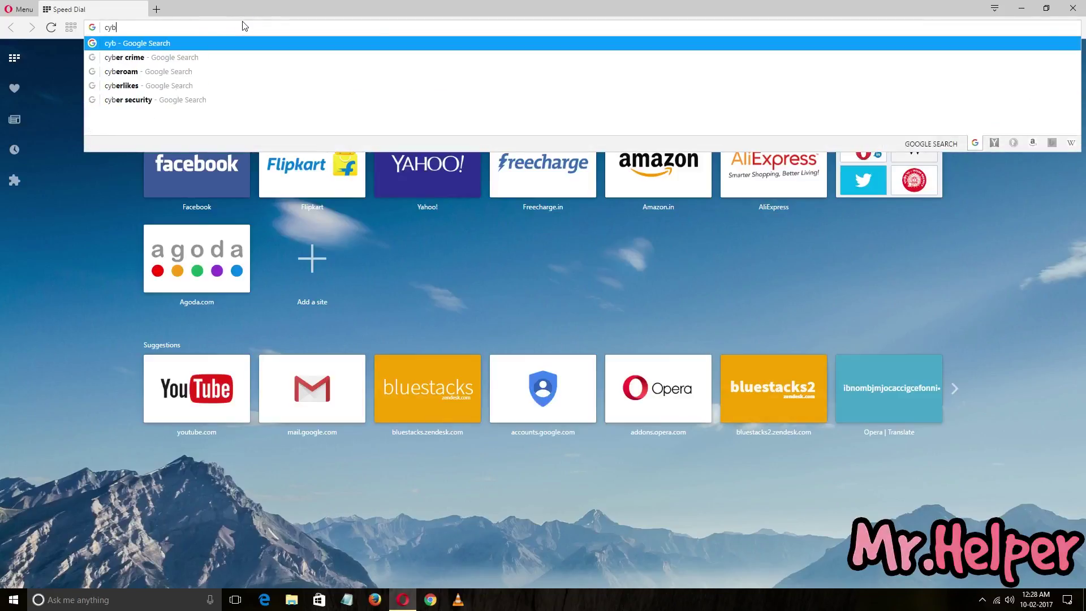
pyautogui.write('er')
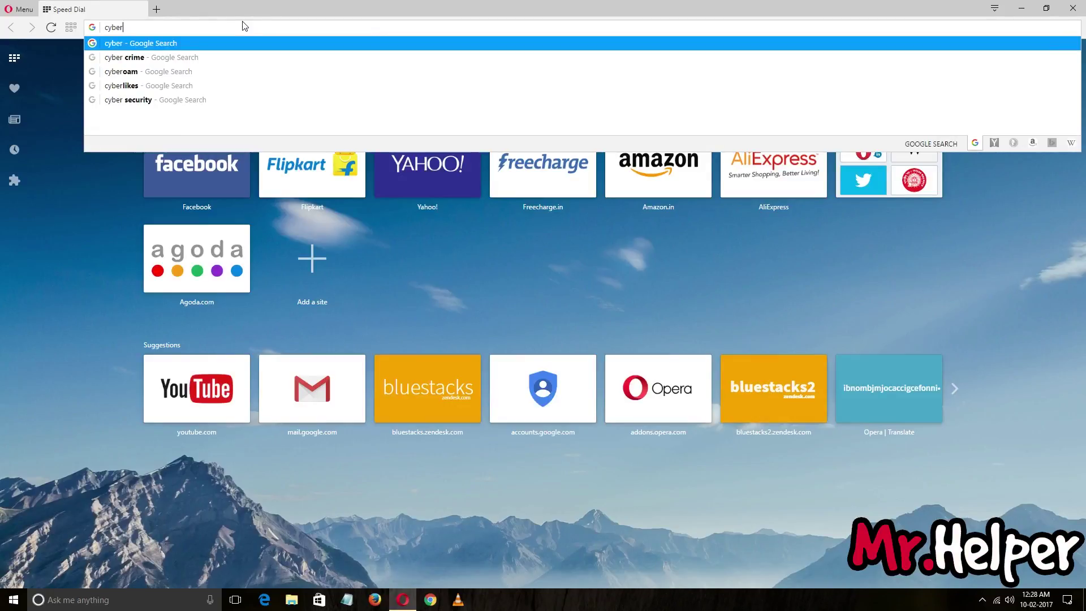
pyautogui.write(' ghost')
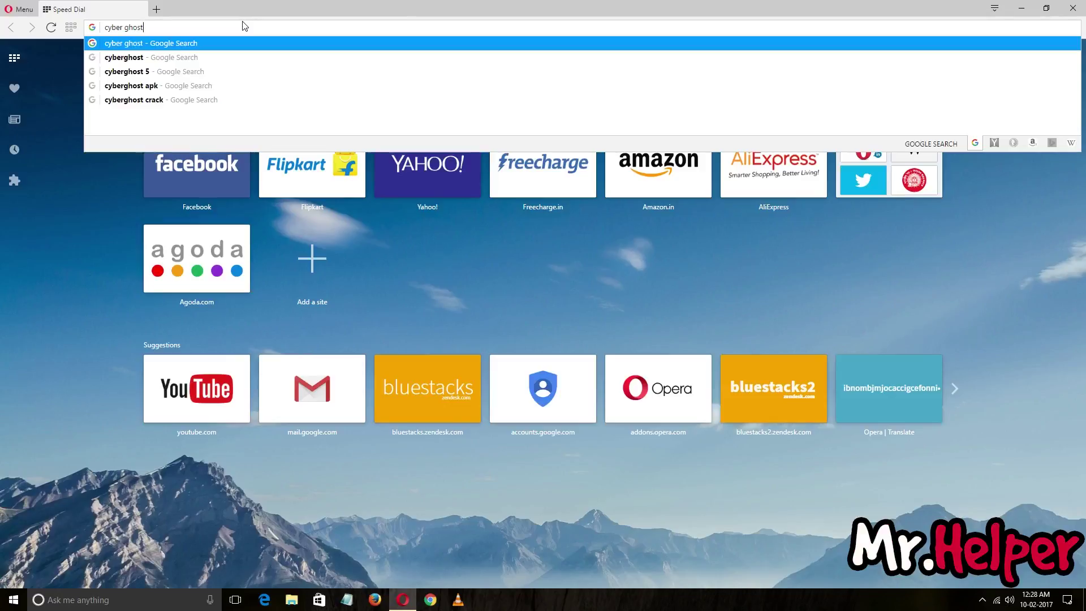
pyautogui.press('Return')
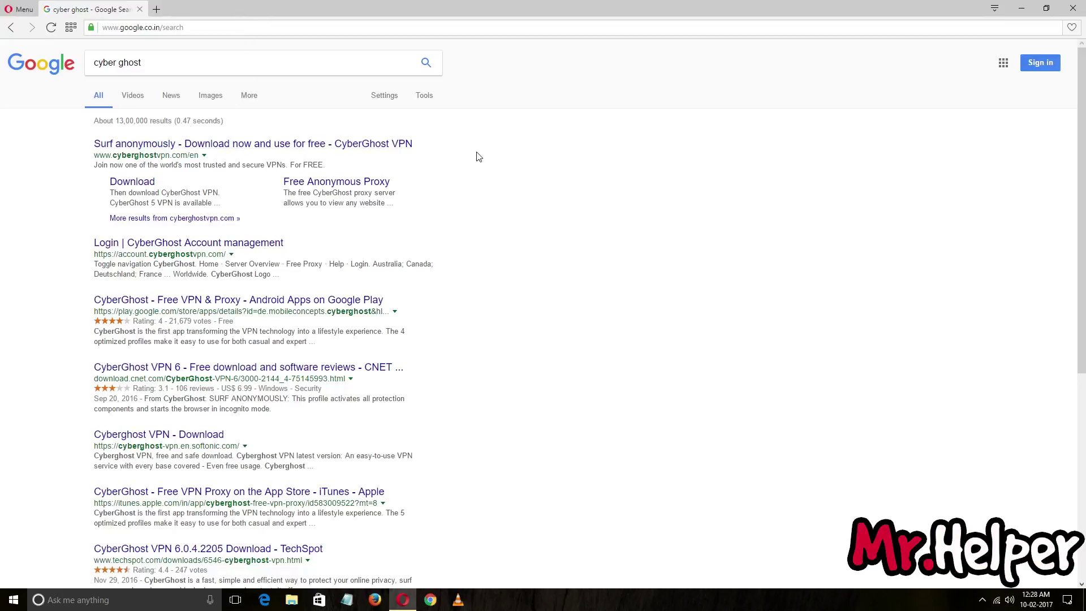
# Open the CyberGhost VPN download site from the search results.
pyautogui.click(150, 151)
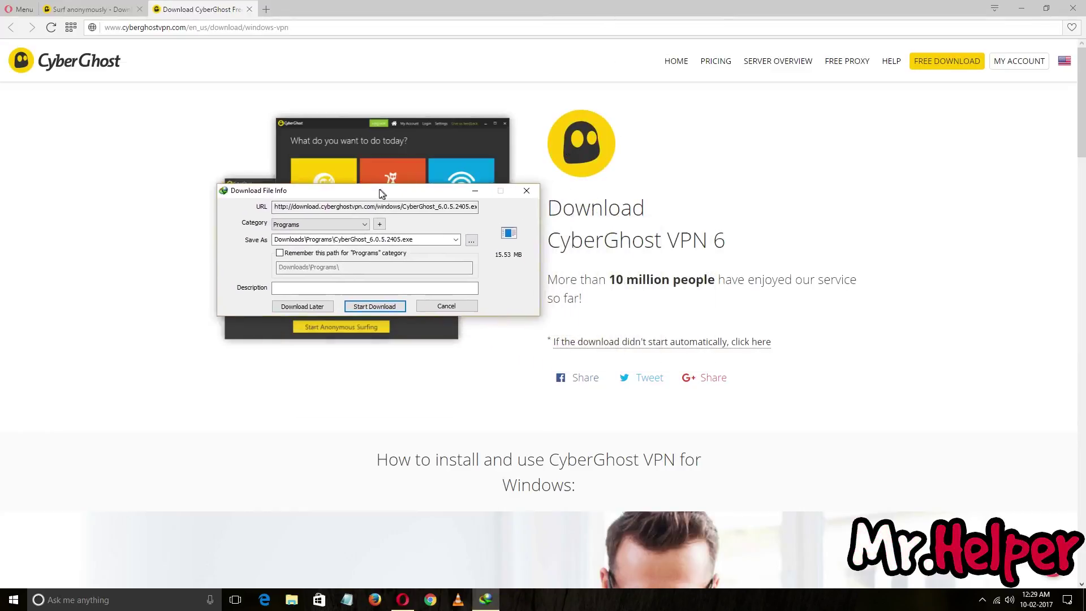
# Download the 15.53 MB CyberGhost 6 installer and drag the file onto the desktop.
pyautogui.moveTo(546, 236); pyautogui.dragTo(376, 192)
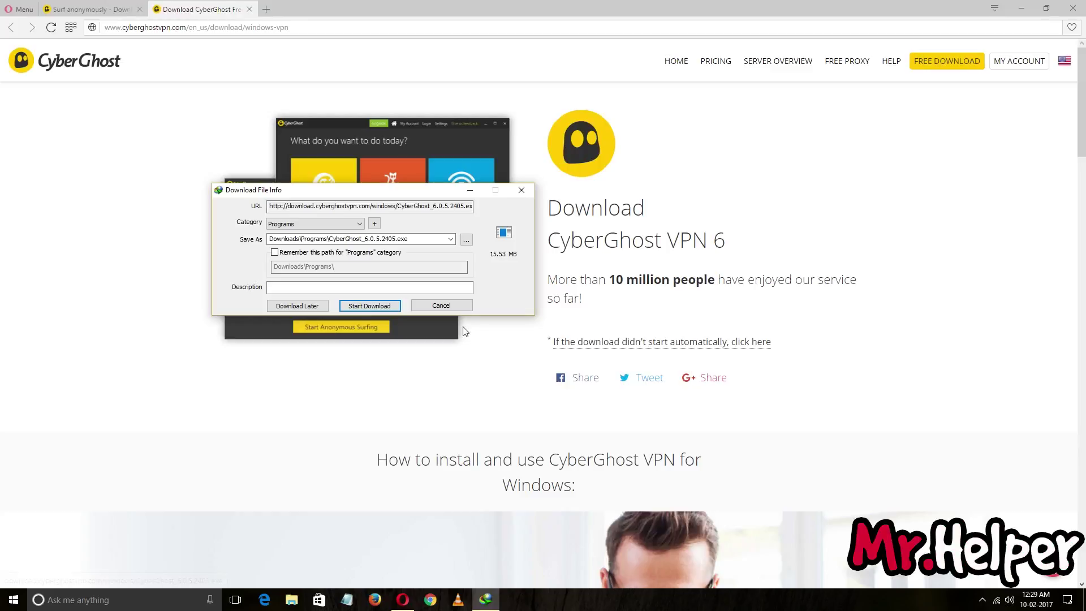
pyautogui.click(1057, 5)
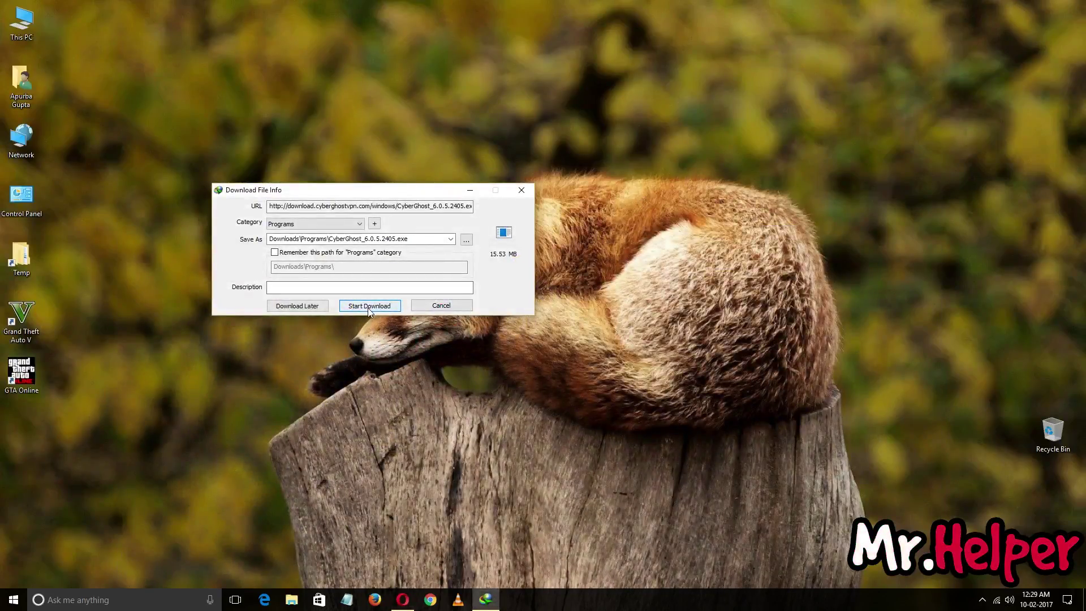
pyautogui.click(367, 306)
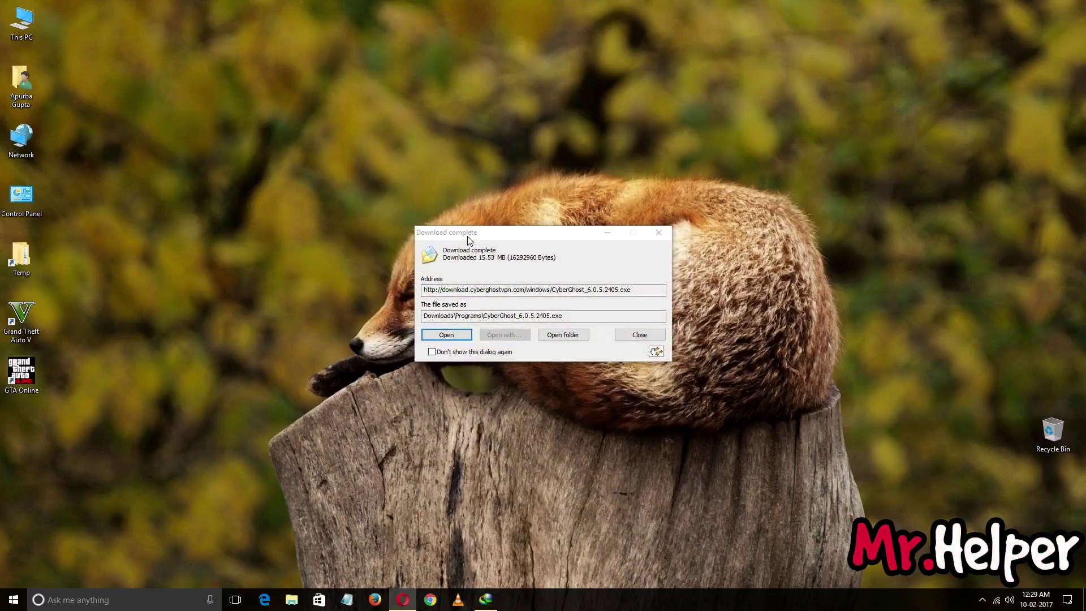
pyautogui.click(655, 352)
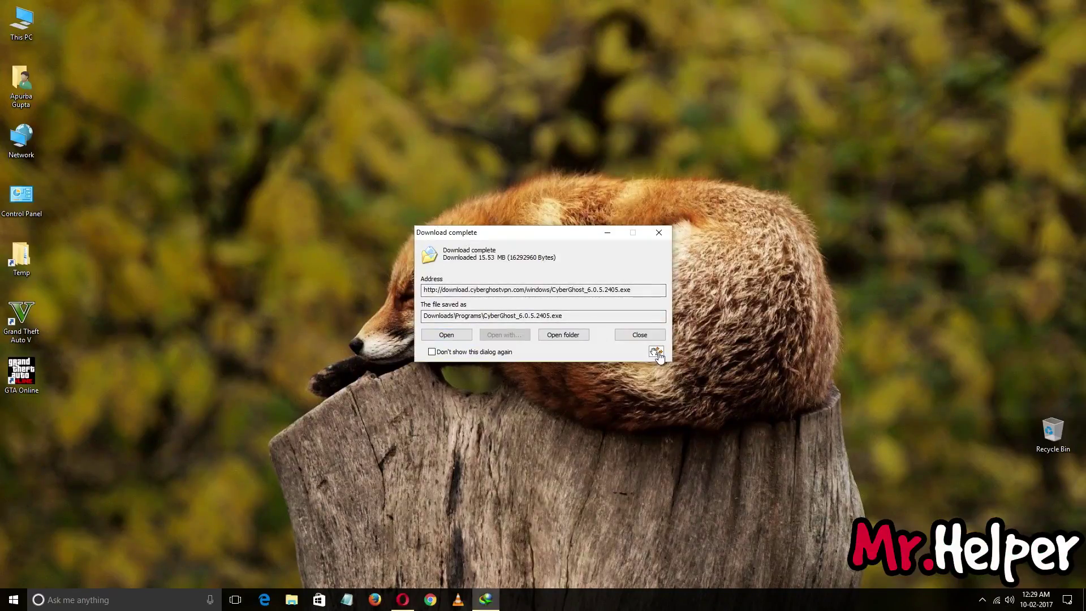
pyautogui.moveTo(132, 454); pyautogui.dragTo(19, 427)
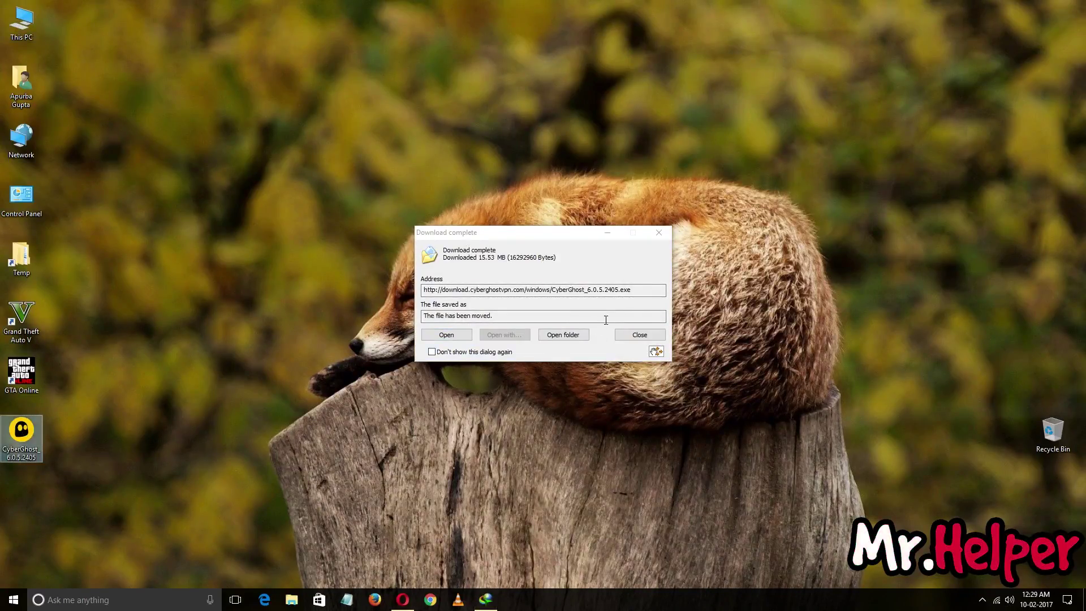
# Dismiss the download dialog, accept the CyberGhost 6 license agreement and continue installing.
pyautogui.click(639, 336)
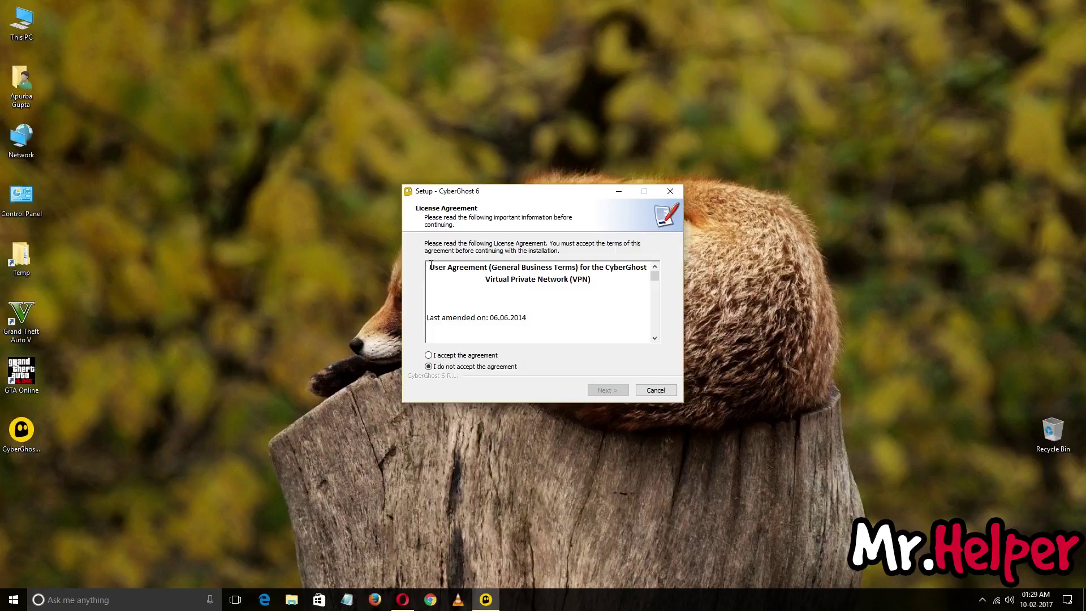
pyautogui.moveTo(429, 267); pyautogui.dragTo(635, 352)
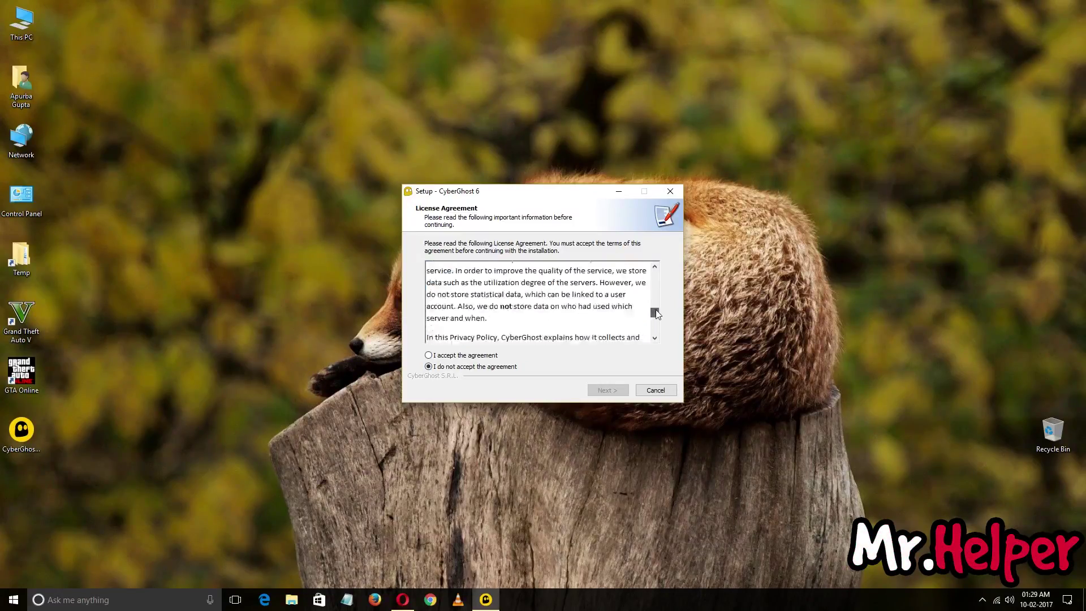
pyautogui.moveTo(656, 295); pyautogui.dragTo(655, 331)
pyautogui.click(429, 356)
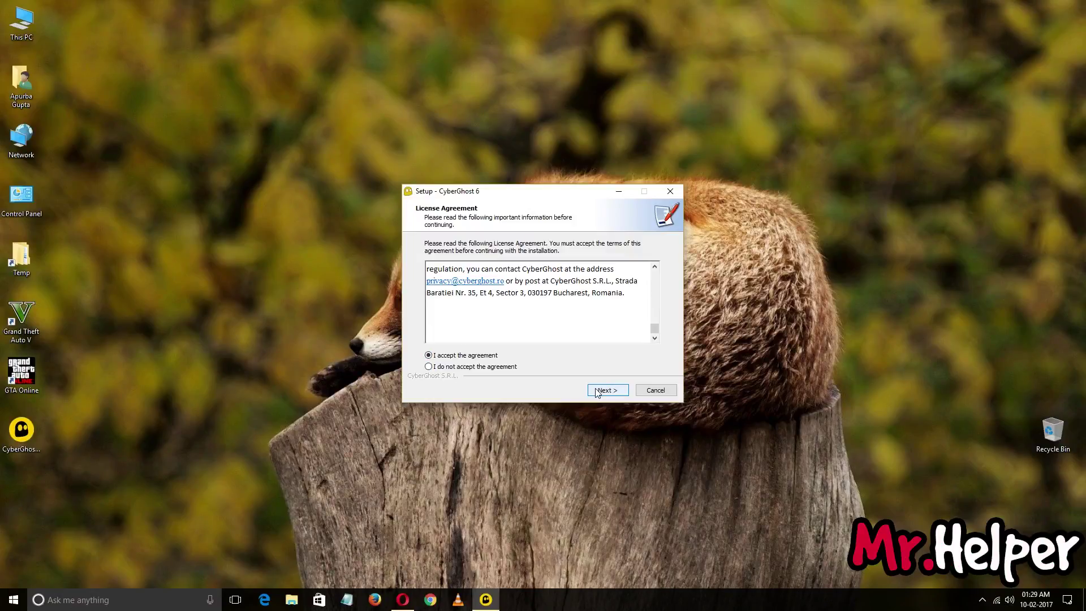
pyautogui.click(626, 389)
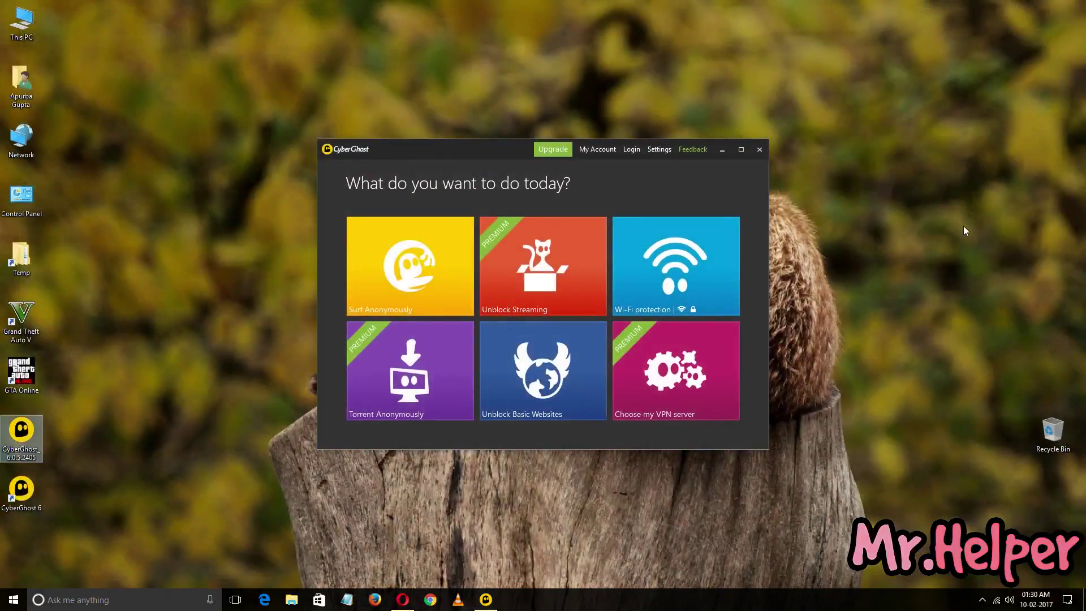
# View the Unblock Basic Websites page, then return to the main activity menu.
pyautogui.rightClick(949, 173)
pyautogui.click(953, 215)
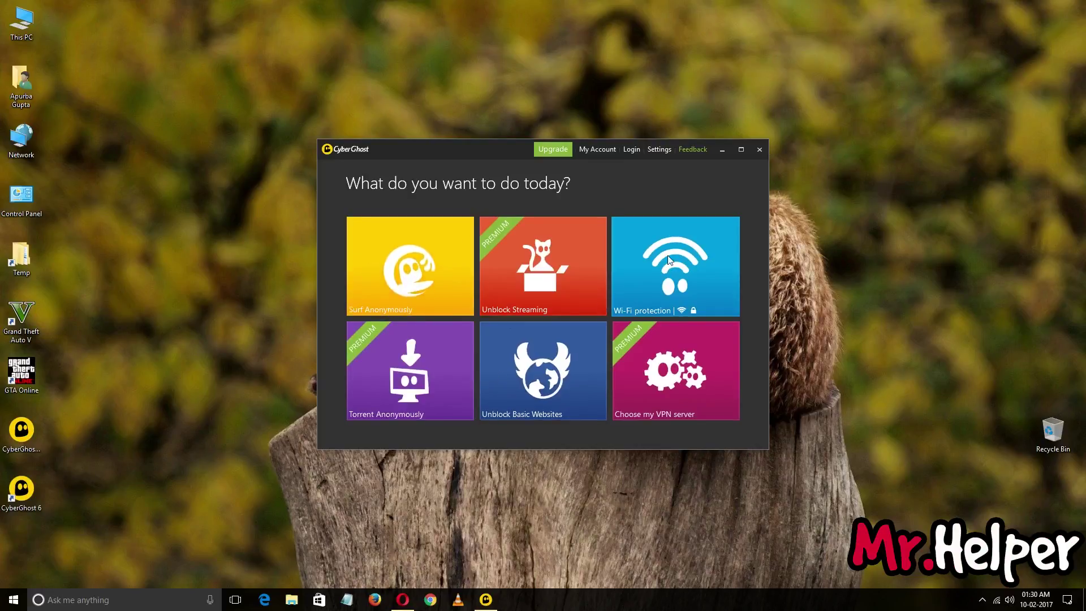
pyautogui.click(532, 364)
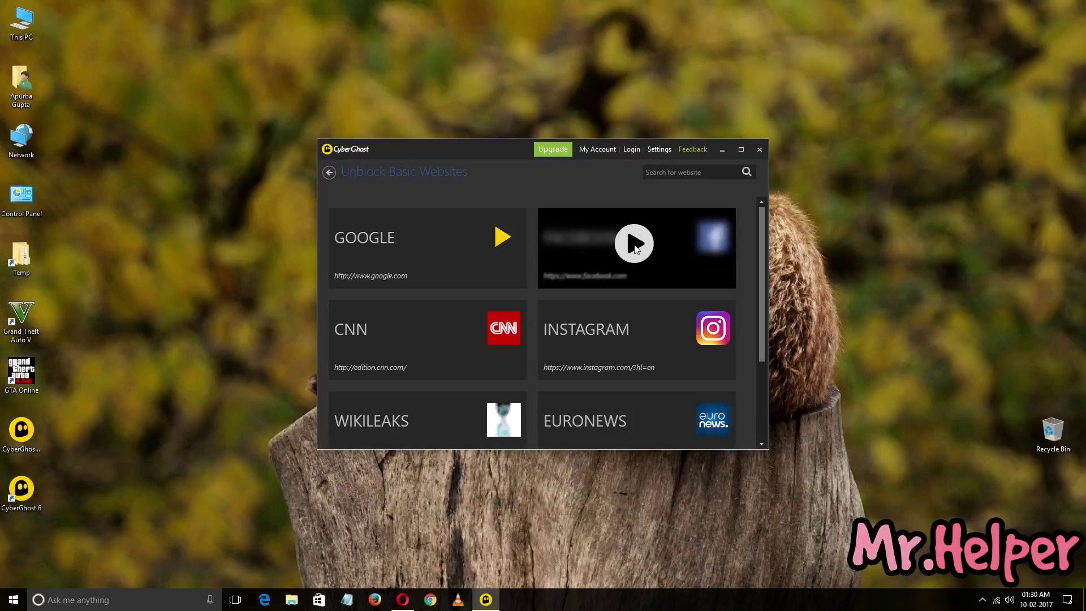
pyautogui.click(330, 172)
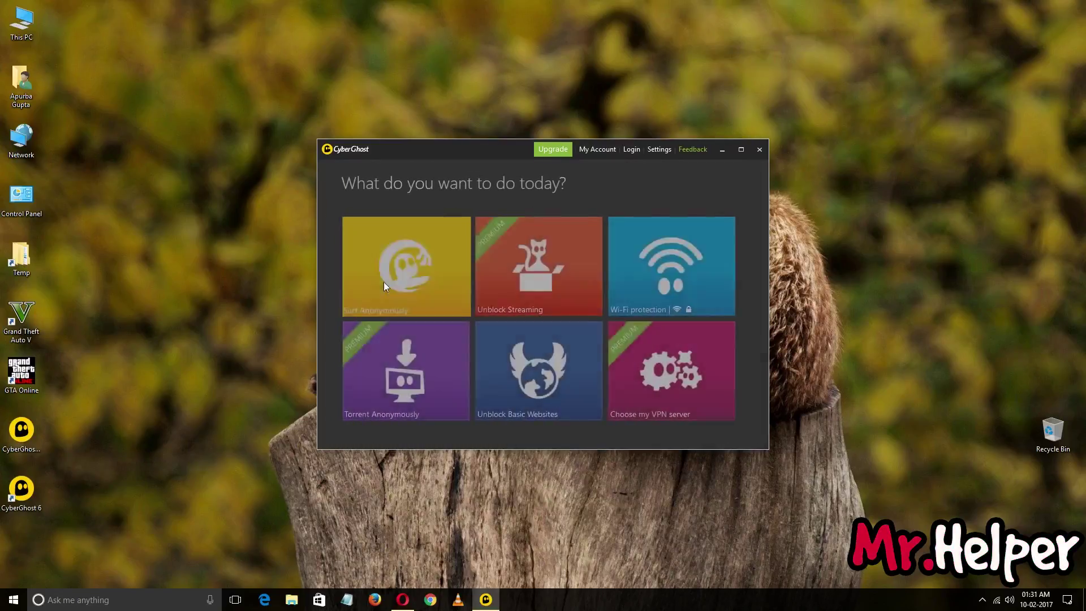
# Open Surf Anonymously and set its launch option to 'Don't launch browser'.
pyautogui.click(437, 276)
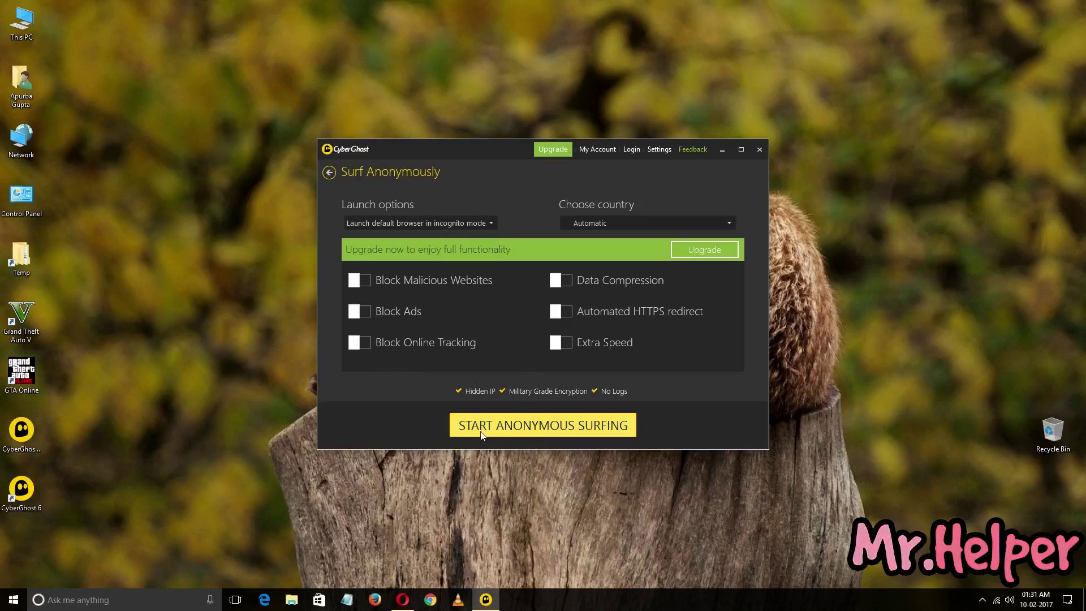
pyautogui.click(391, 221)
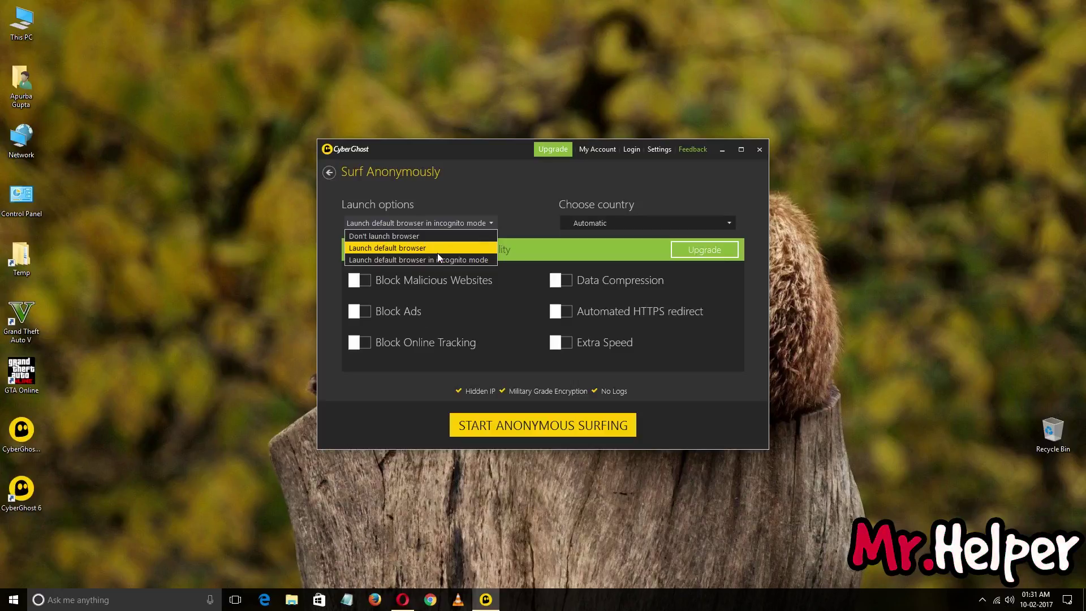
pyautogui.click(404, 233)
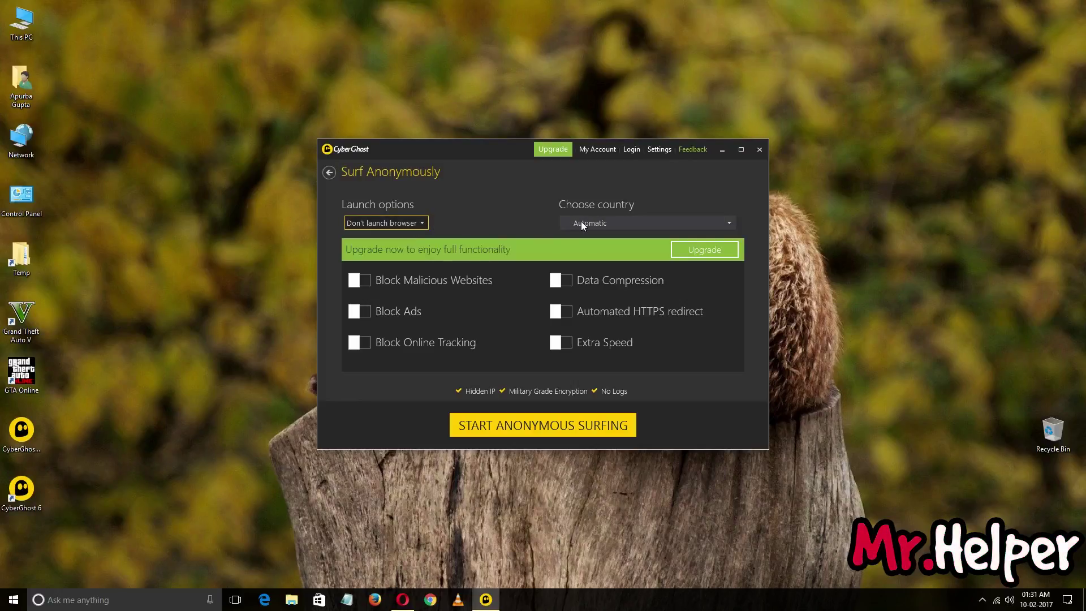
# Pick United Kingdom from the server country list.
pyautogui.click(615, 223)
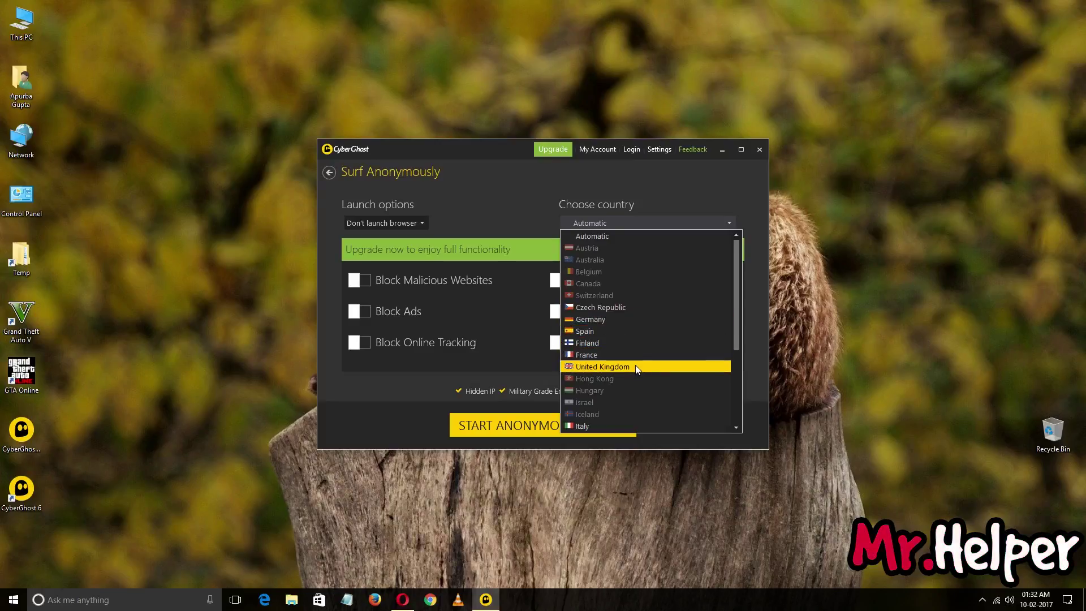
pyautogui.scroll(-4, 636, 367)
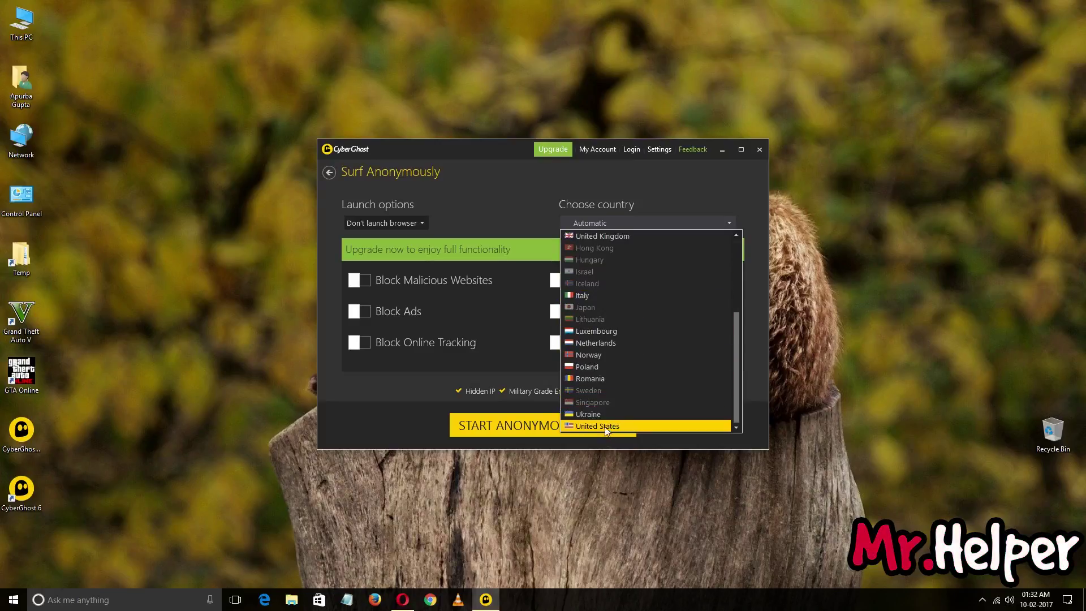
pyautogui.scroll(4, 598, 401)
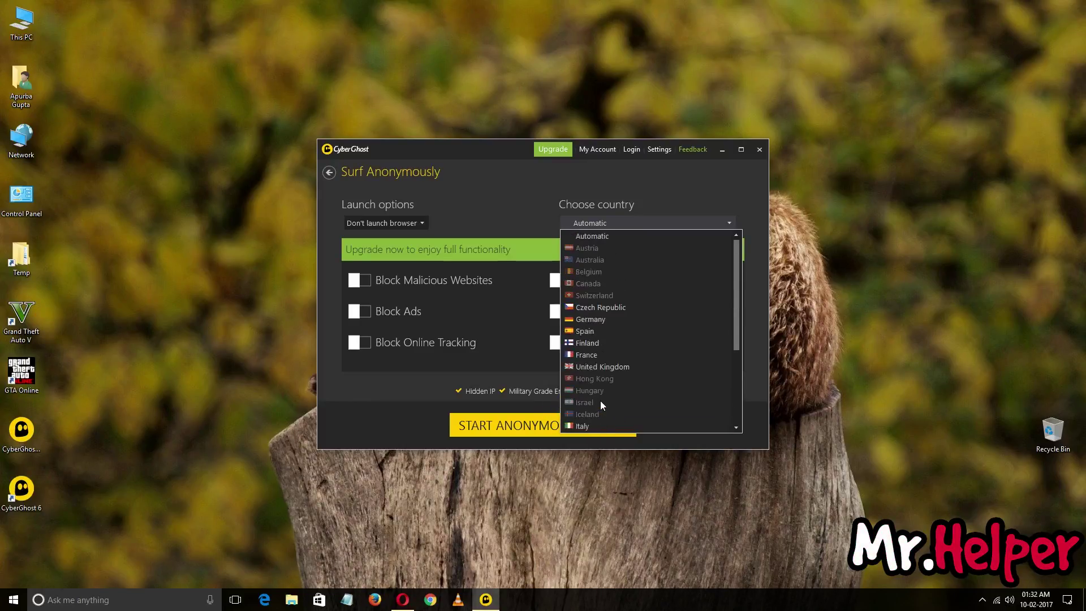
pyautogui.click(610, 367)
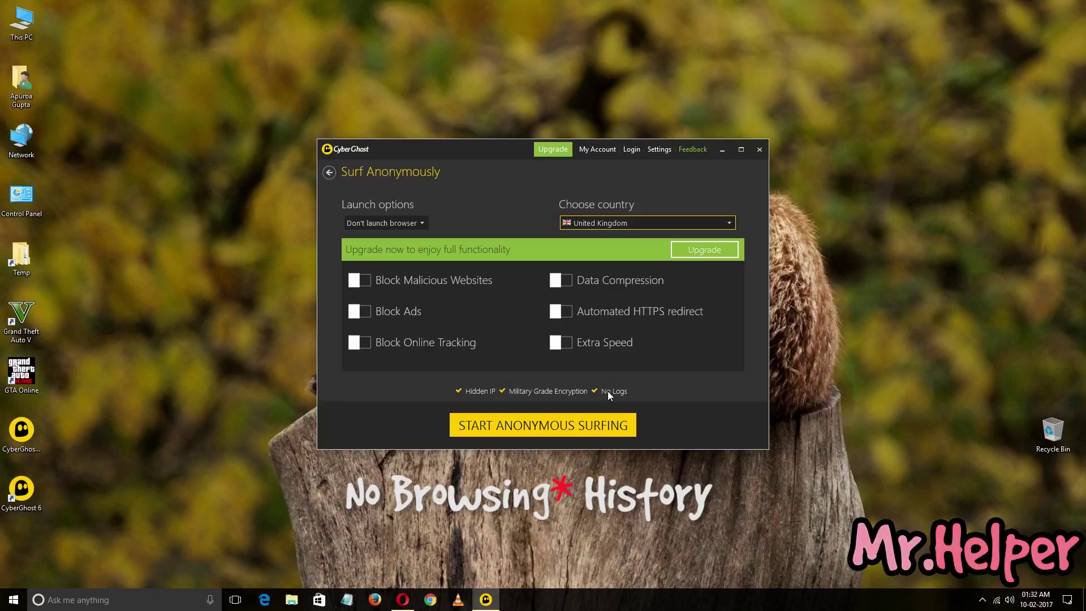
# Start anonymous surfing through the United Kingdom, entering the free-user waiting queue.
pyautogui.click(540, 434)
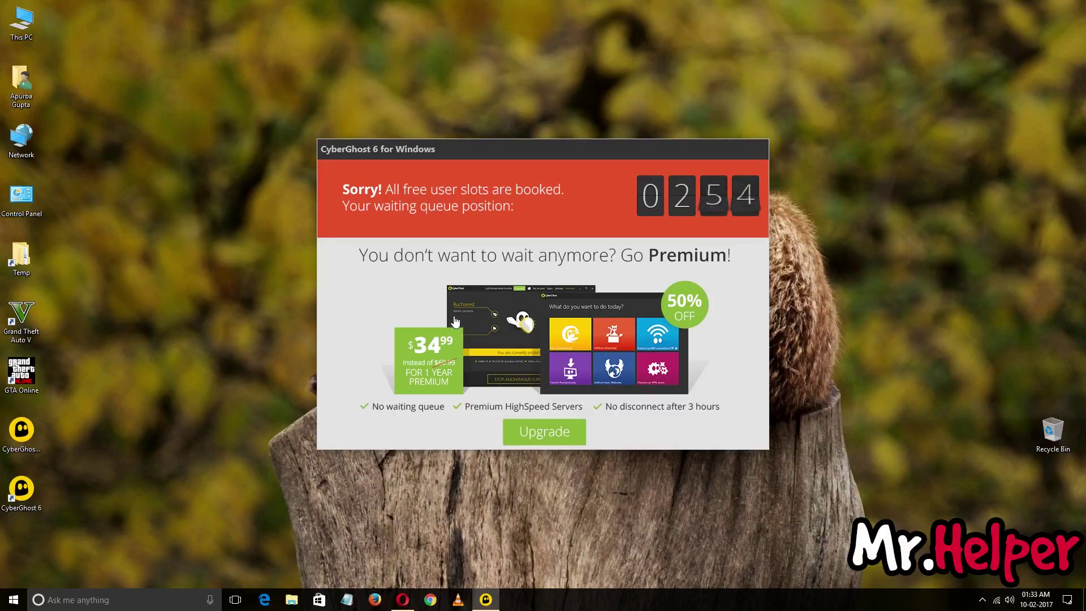
# Move the queue notice aside, wait for the Manchester connection, then bring Opera forward.
pyautogui.moveTo(504, 155)
pyautogui.mouseDown()
pyautogui.moveTo(695, 218)
pyautogui.moveTo(489, 112)
pyautogui.mouseUp()
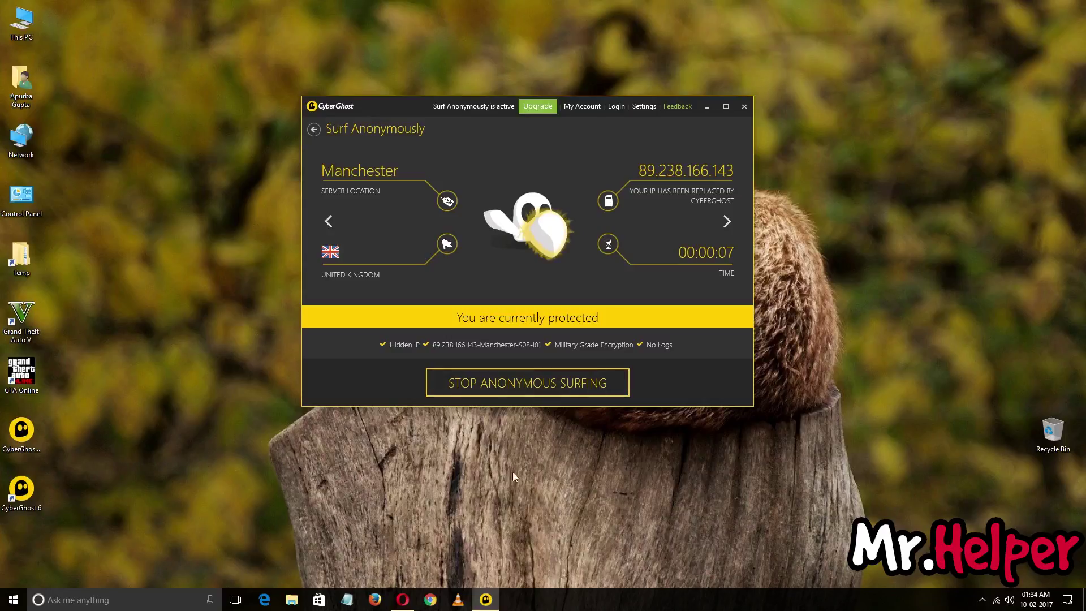
pyautogui.click(402, 600)
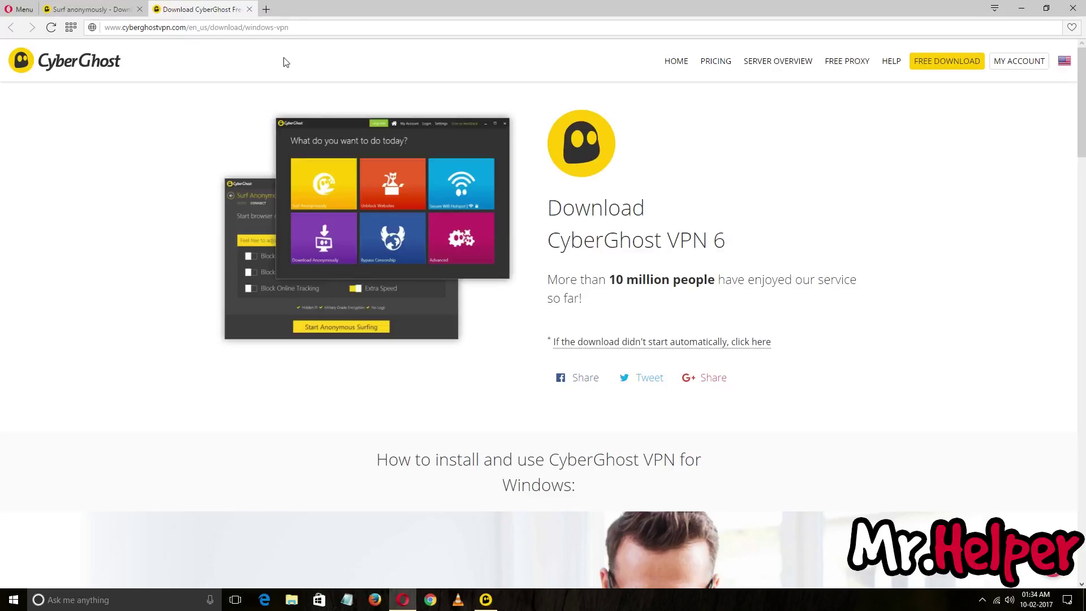
# Search 'vevo' in a new tab, browse the official Vevo site, then close that tab.
pyautogui.click(269, 9)
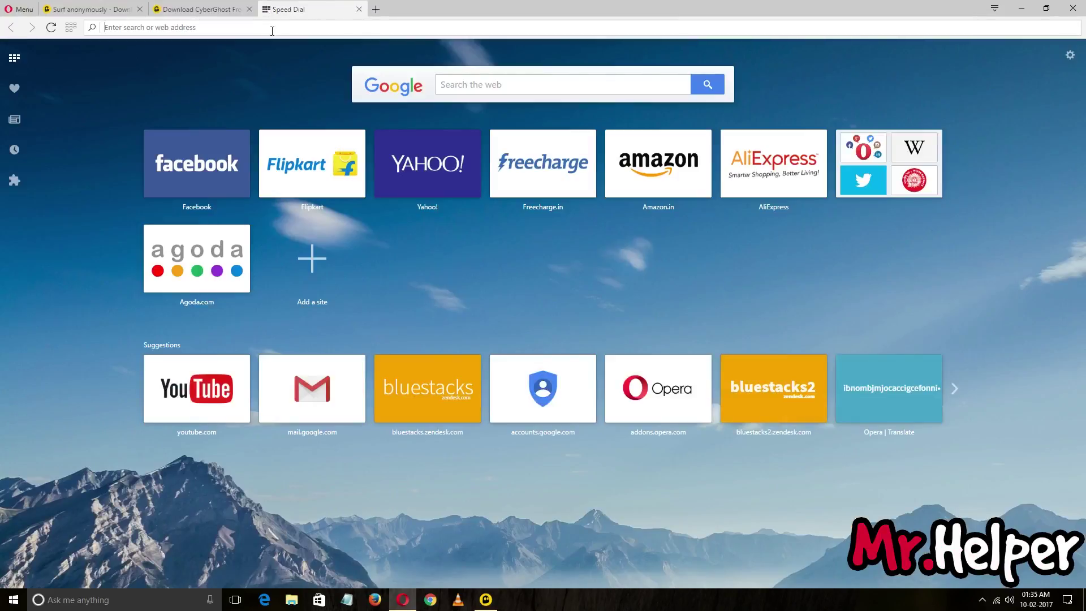
pyautogui.write('vevo')
pyautogui.press('Return')
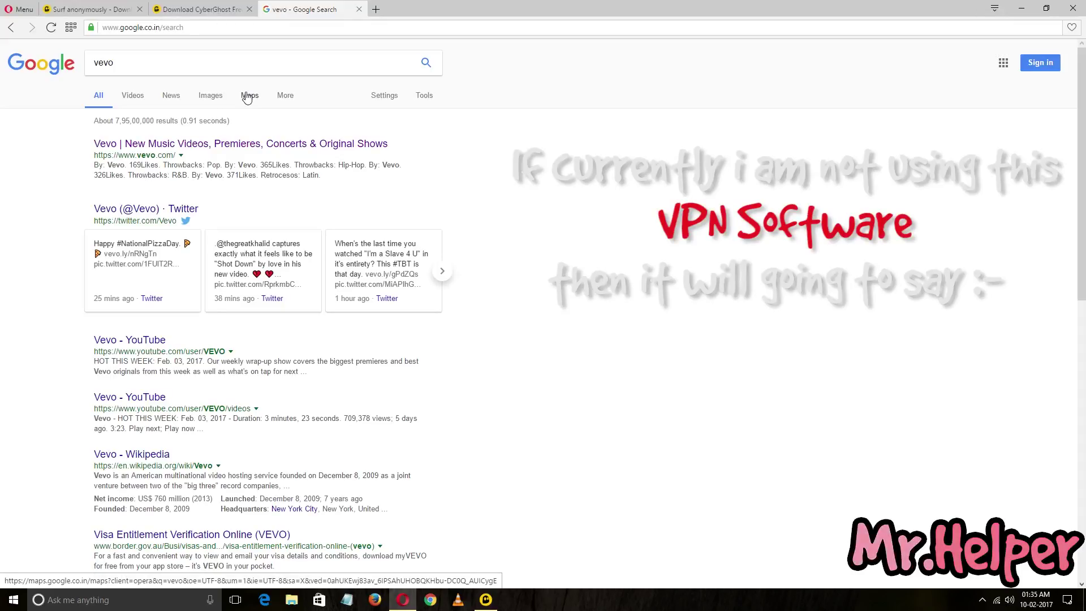
pyautogui.click(154, 153)
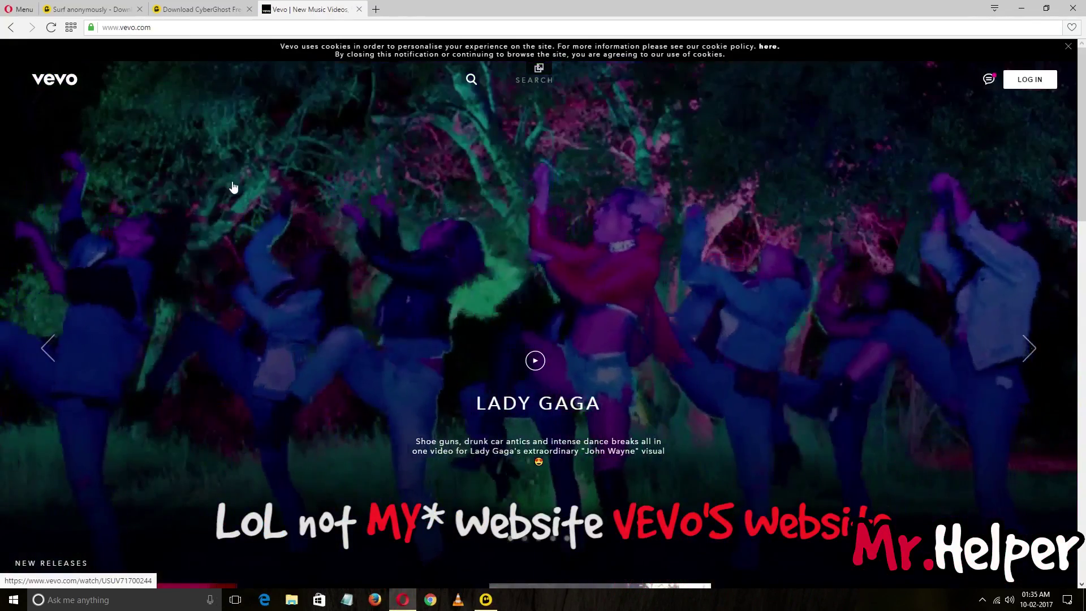
pyautogui.scroll(-3, 233, 186)
pyautogui.scroll(2, 233, 188)
pyautogui.scroll(-4, 234, 188)
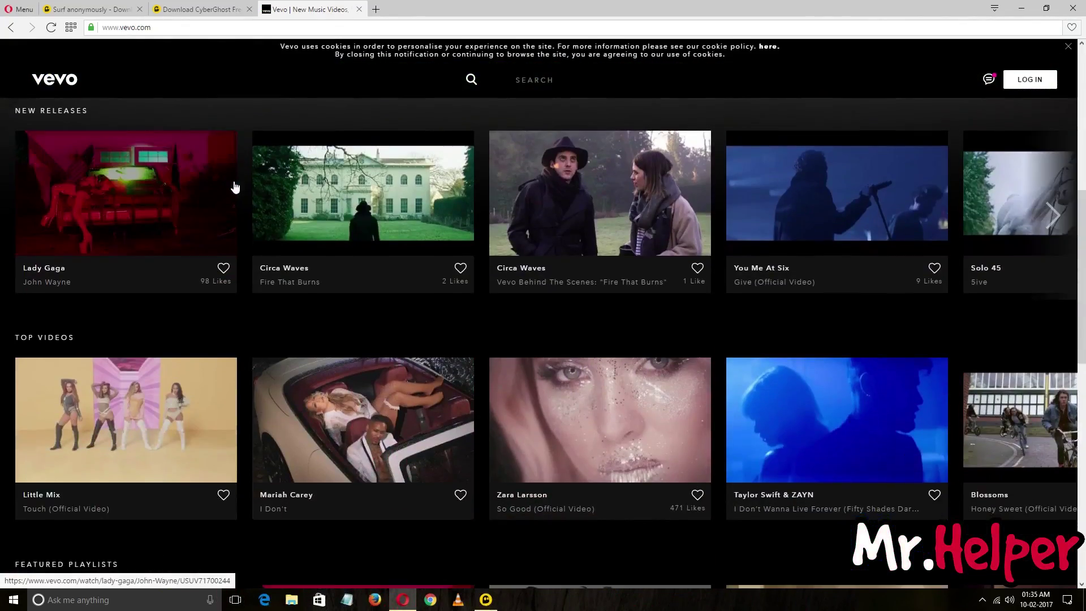
pyautogui.scroll(-3, 269, 354)
pyautogui.scroll(-3, 271, 358)
pyautogui.scroll(-1, 271, 359)
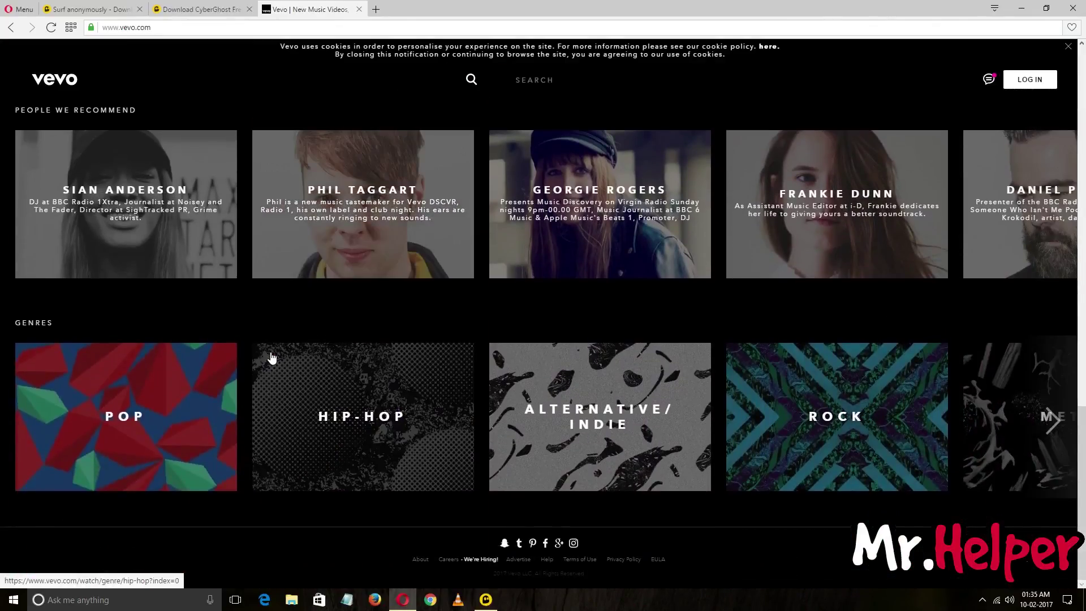
pyautogui.scroll(1, 281, 361)
pyautogui.scroll(2, 283, 362)
pyautogui.scroll(5, 283, 362)
pyautogui.scroll(4, 283, 363)
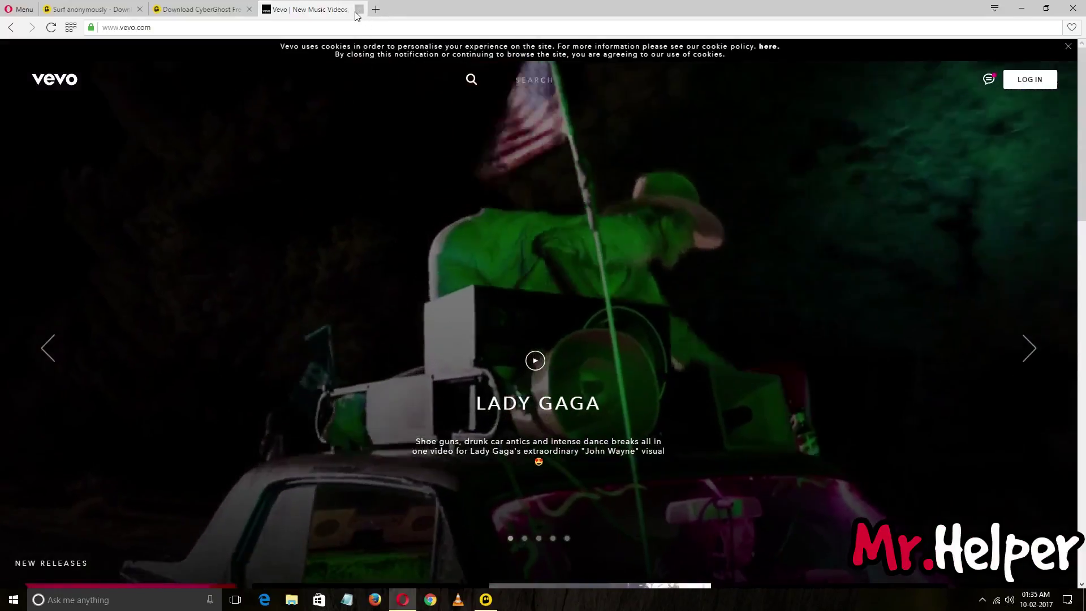
pyautogui.click(357, 10)
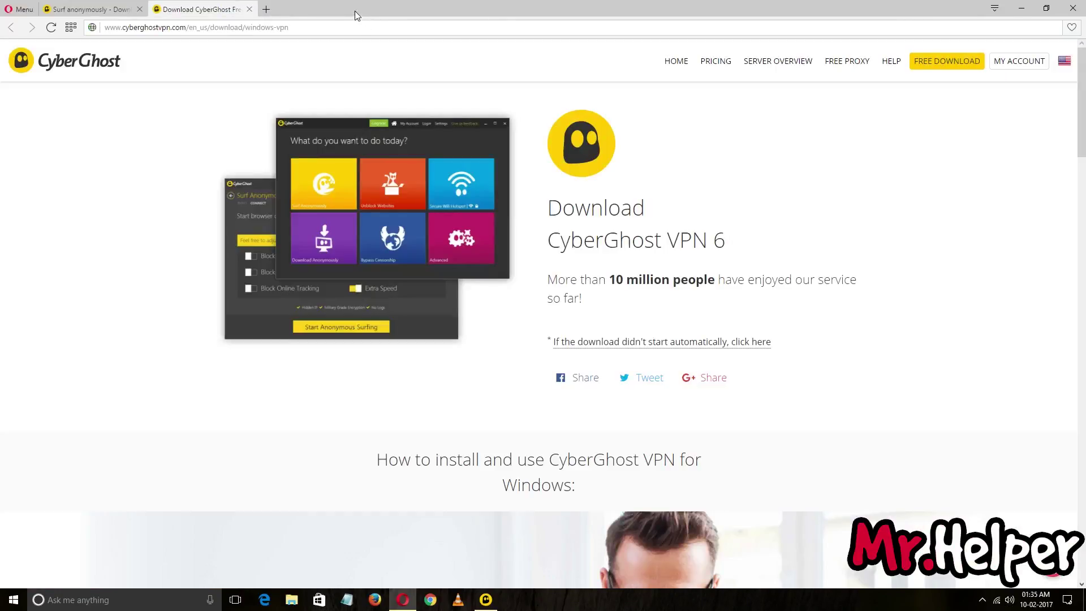
# Search 'my location' in a new tab, confirm mylocation.org shows United Kingdom, then close it.
pyautogui.click(269, 9)
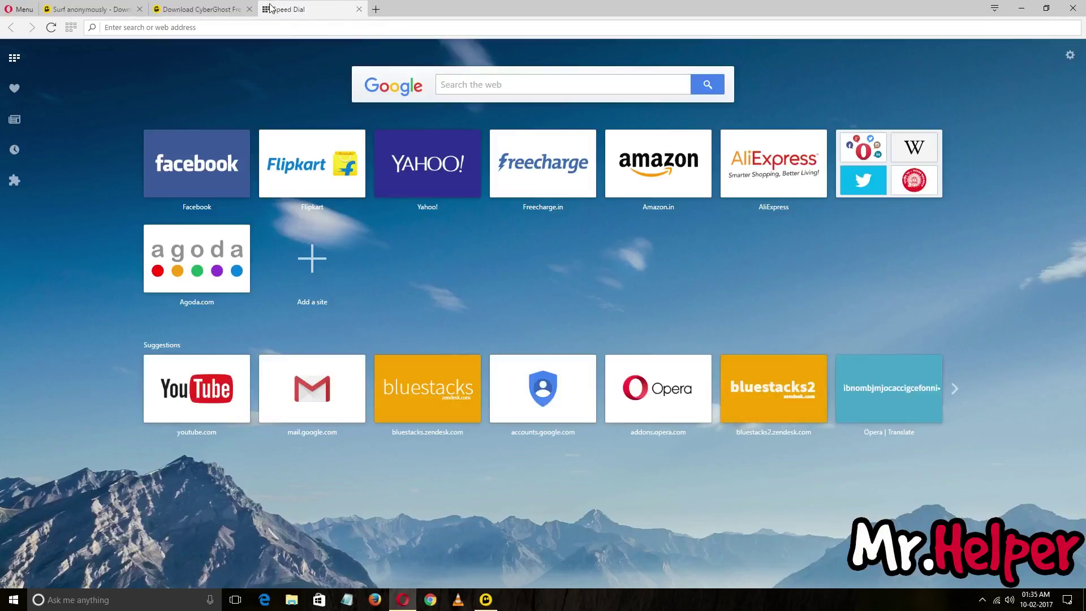
pyautogui.write('my location')
pyautogui.press('Return')
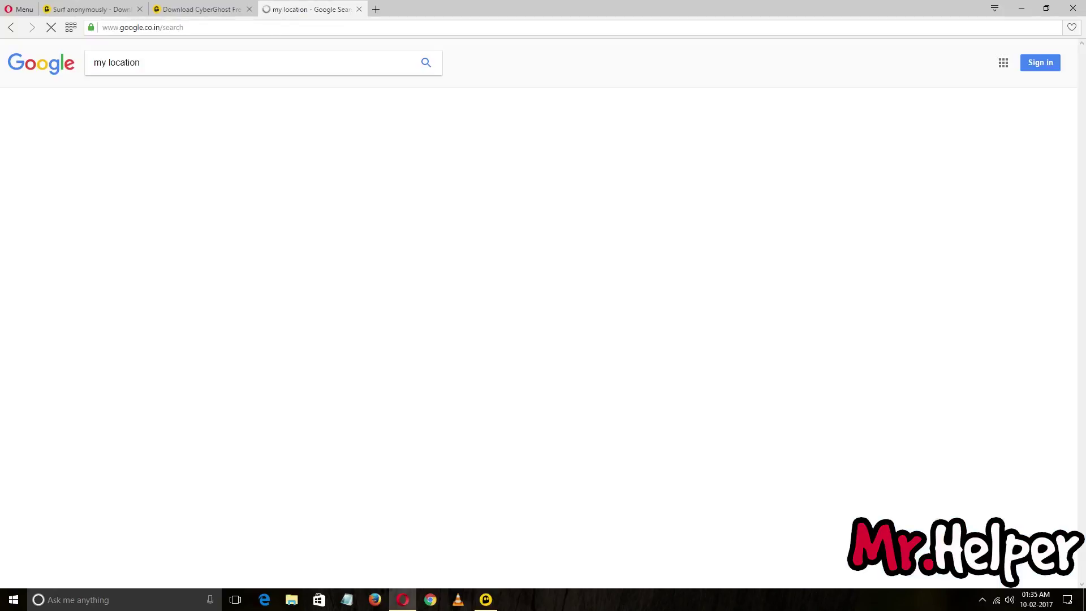
pyautogui.scroll(-2, 180, 363)
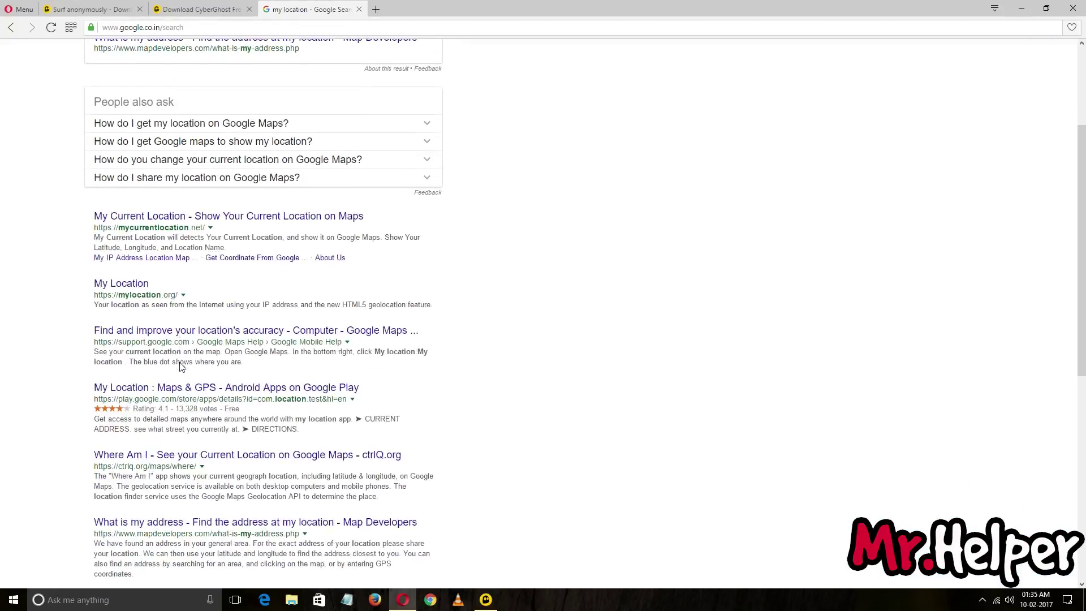
pyautogui.click(136, 287)
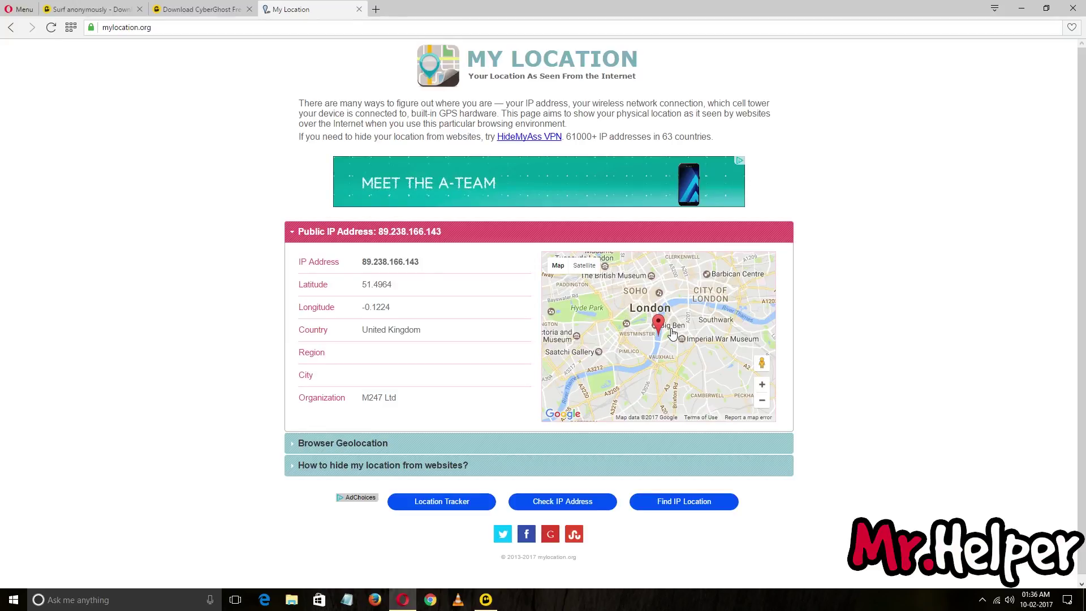
pyautogui.click(359, 10)
pyautogui.click(1021, 8)
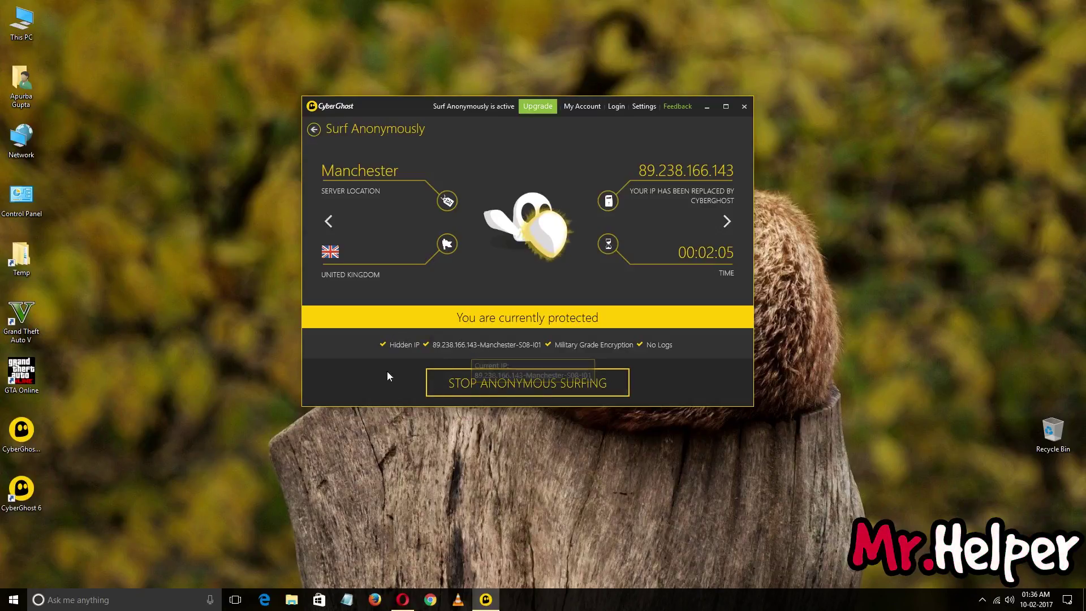
# Disconnect the VPN, dismiss the ad popup, return to the main tile menu and reveal hidden tray icons.
pyautogui.click(472, 387)
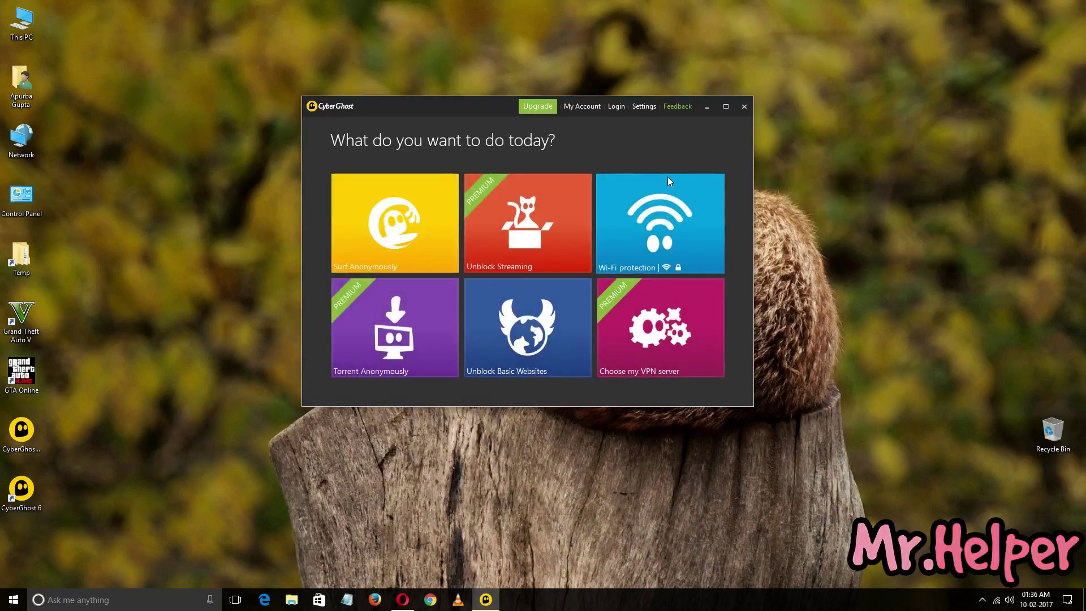
pyautogui.click(737, 116)
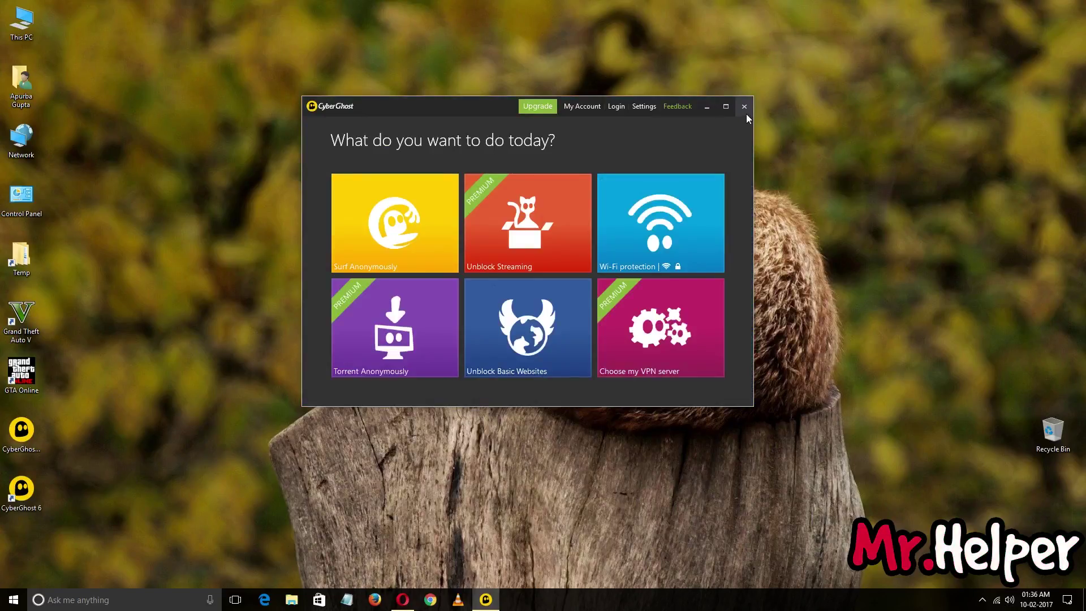
pyautogui.click(420, 224)
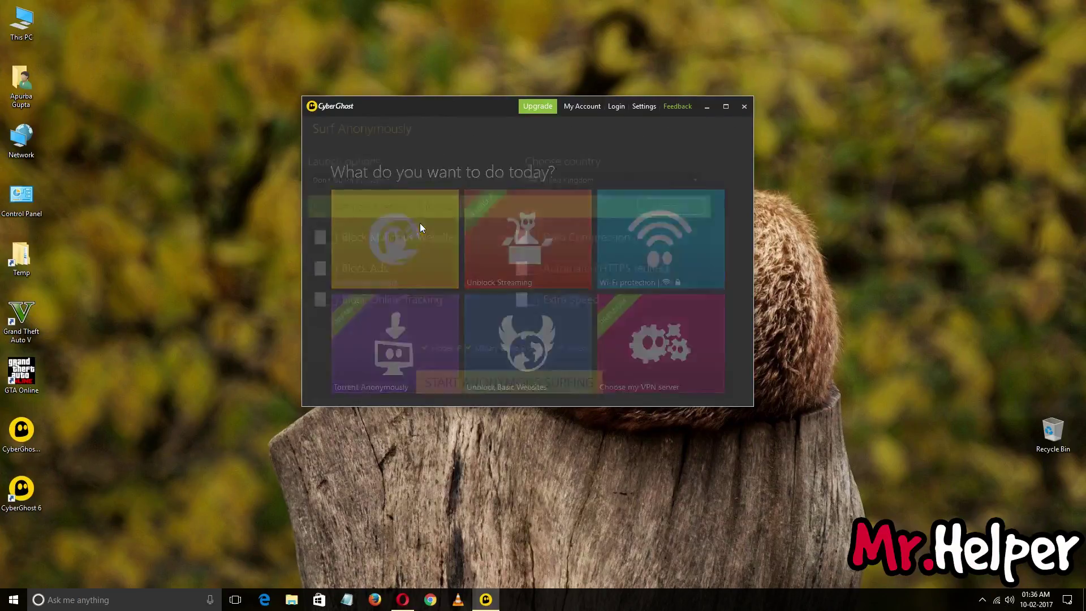
pyautogui.click(314, 129)
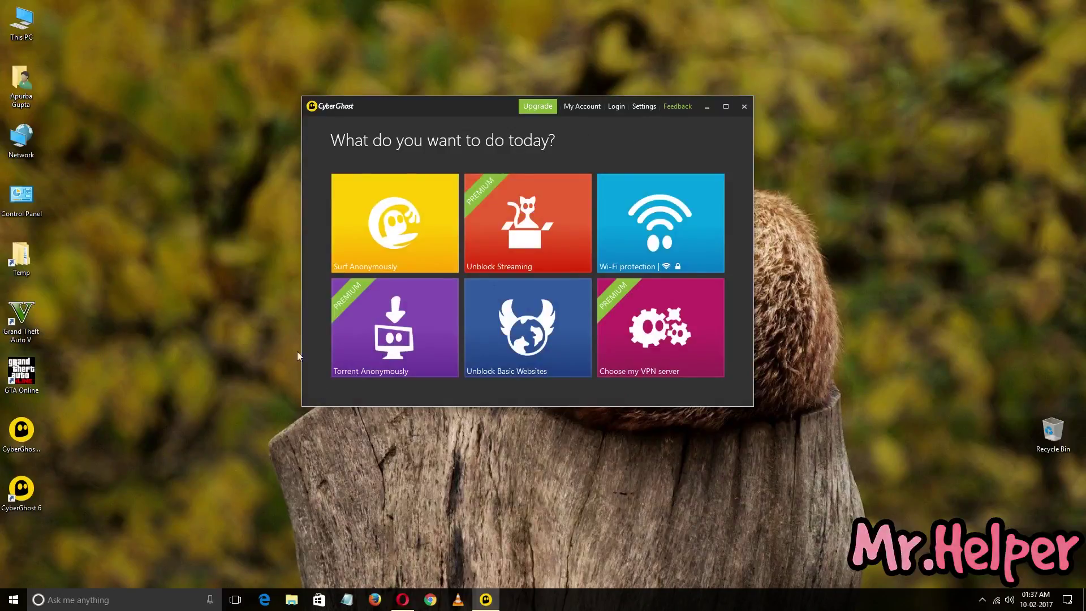
pyautogui.click(982, 600)
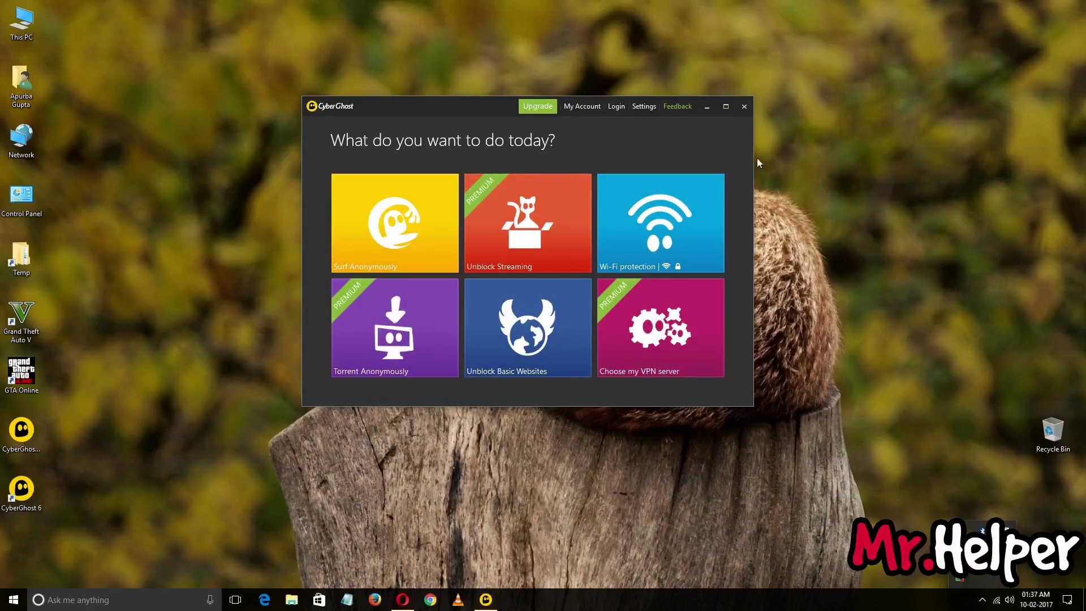
pyautogui.click(739, 101)
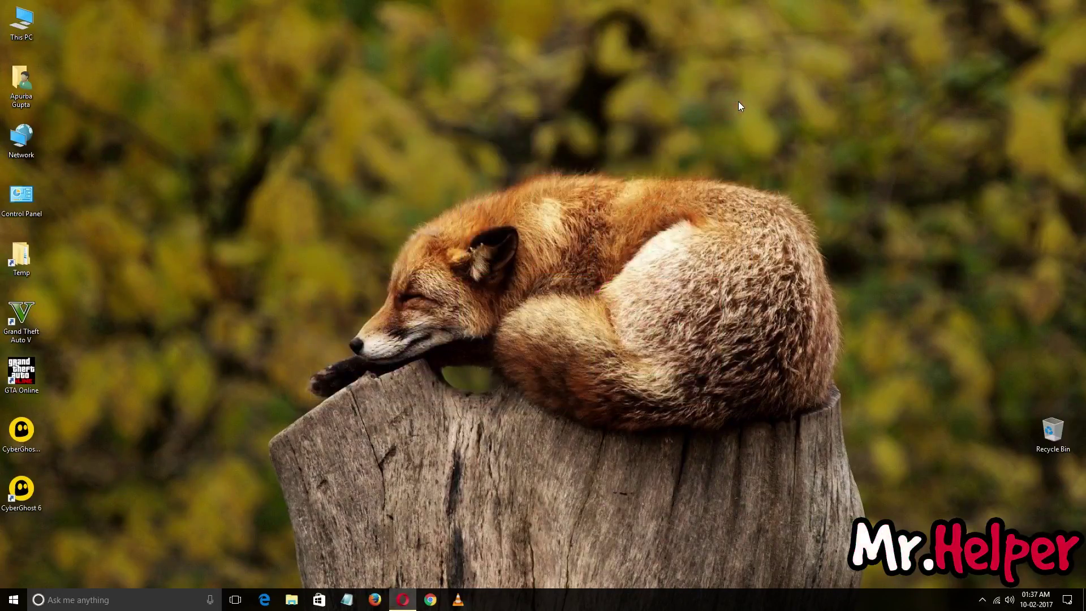